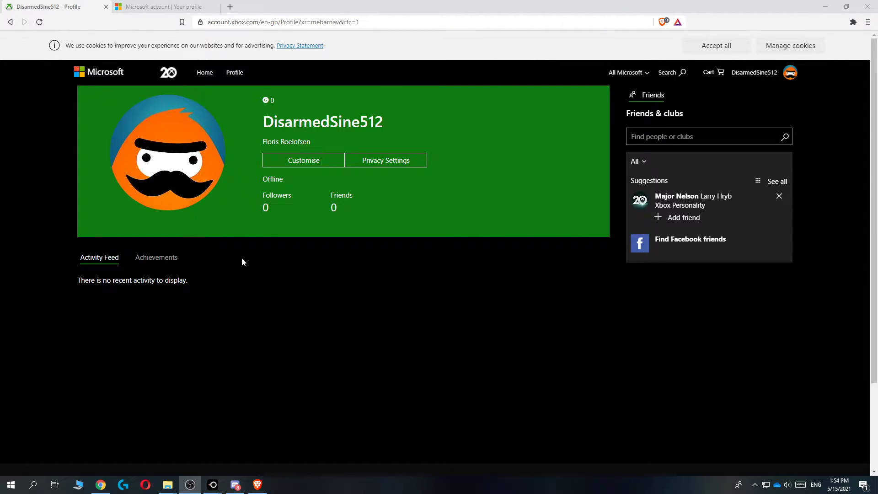
{"action": "scroll", "coordinate": [294, 325], "scroll_direction": "down", "scroll_amount": 3}
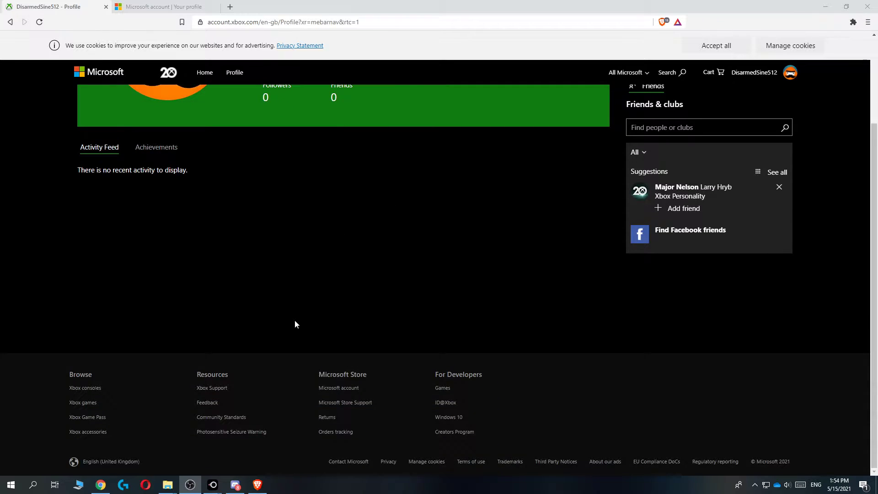
{"action": "scroll", "coordinate": [294, 319], "scroll_direction": "up", "scroll_amount": 3}
{"action": "scroll", "coordinate": [295, 322], "scroll_direction": "down", "scroll_amount": 3}
{"action": "scroll", "coordinate": [295, 316], "scroll_direction": "up", "scroll_amount": 3}
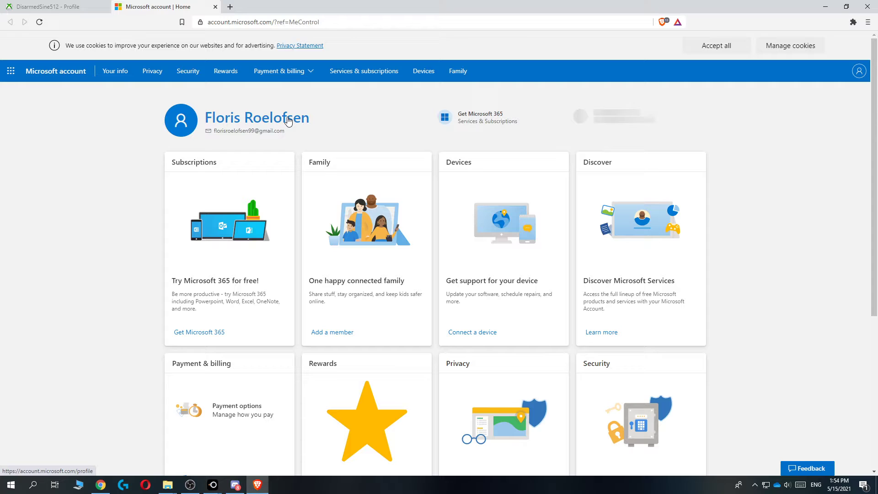
- Open Your info and move to the Account info section
{"action": "left_click", "coordinate": [241, 122]}
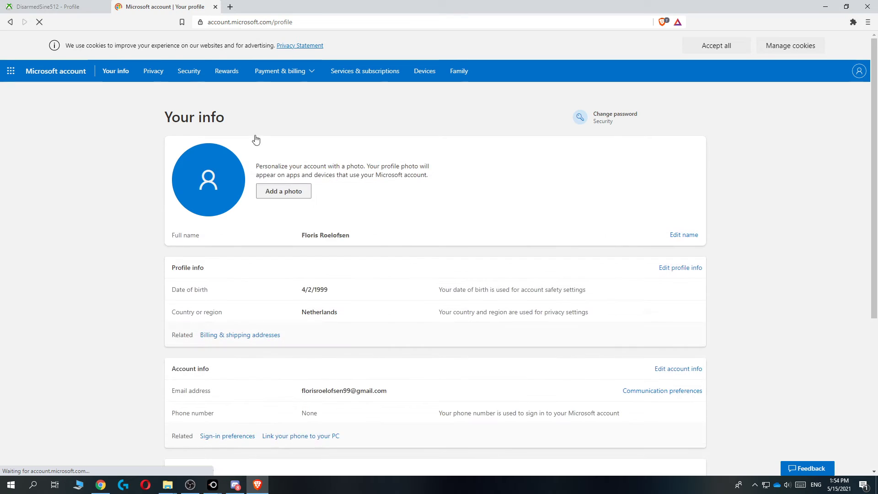
{"action": "double_click", "coordinate": [206, 117]}
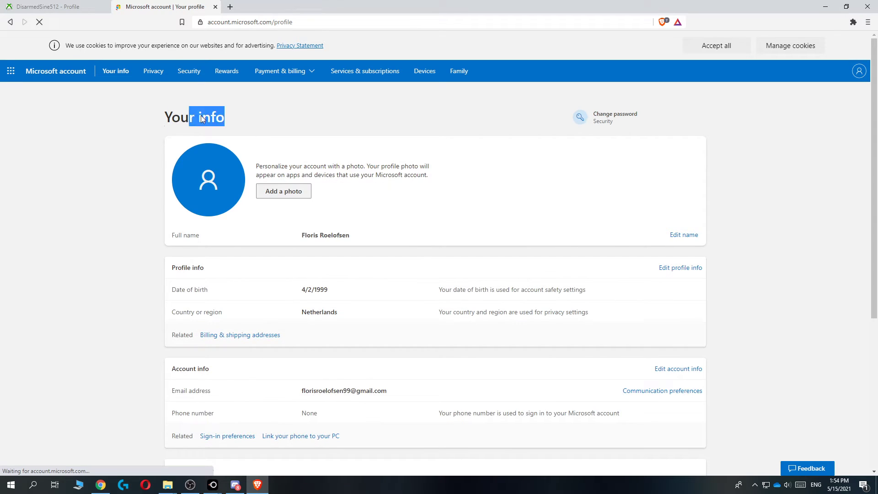
{"action": "left_click", "coordinate": [135, 110]}
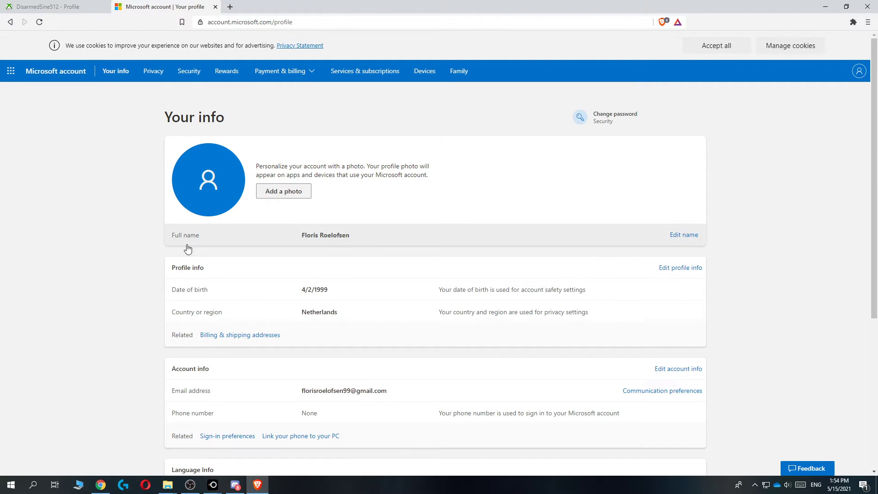
{"action": "scroll", "coordinate": [183, 239], "scroll_direction": "down", "scroll_amount": 1}
{"action": "scroll", "coordinate": [234, 237], "scroll_direction": "down", "scroll_amount": 2}
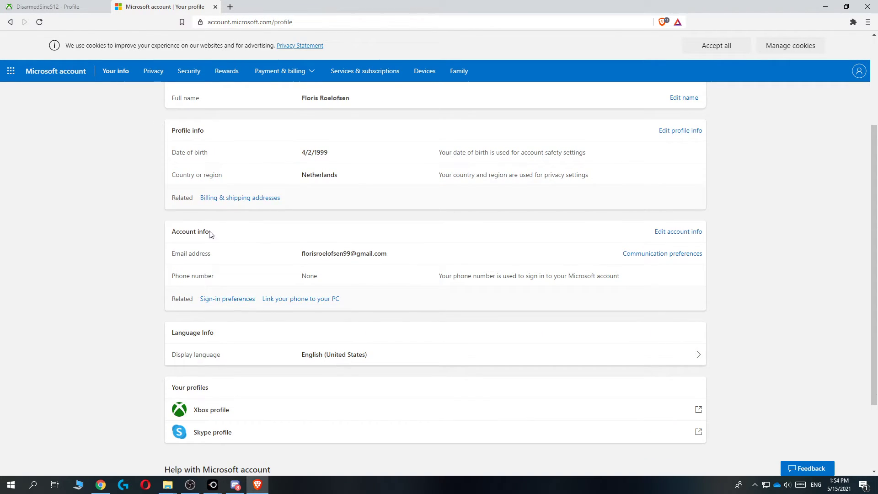
{"action": "double_click", "coordinate": [175, 233]}
{"action": "left_click", "coordinate": [218, 221]}
- Open the sign-in aliases page and start the Add an alias form for a new outlook.com address
{"action": "left_click", "coordinate": [669, 232]}
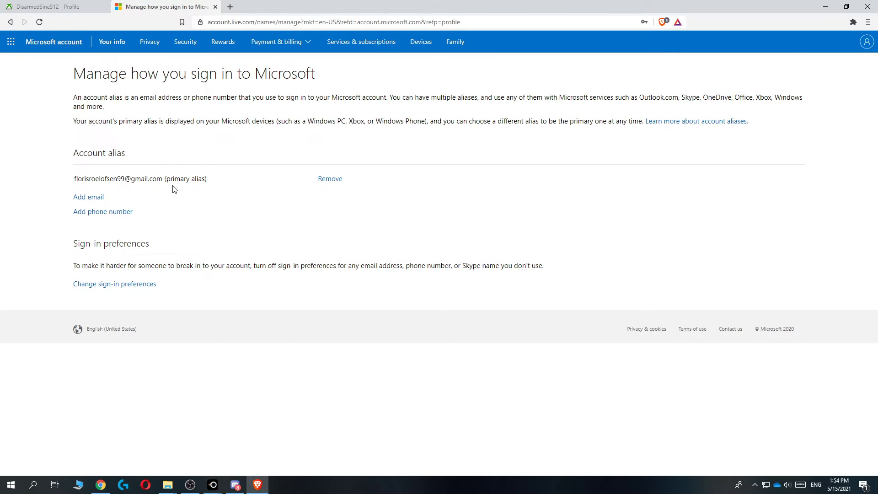
{"action": "left_click", "coordinate": [89, 198]}
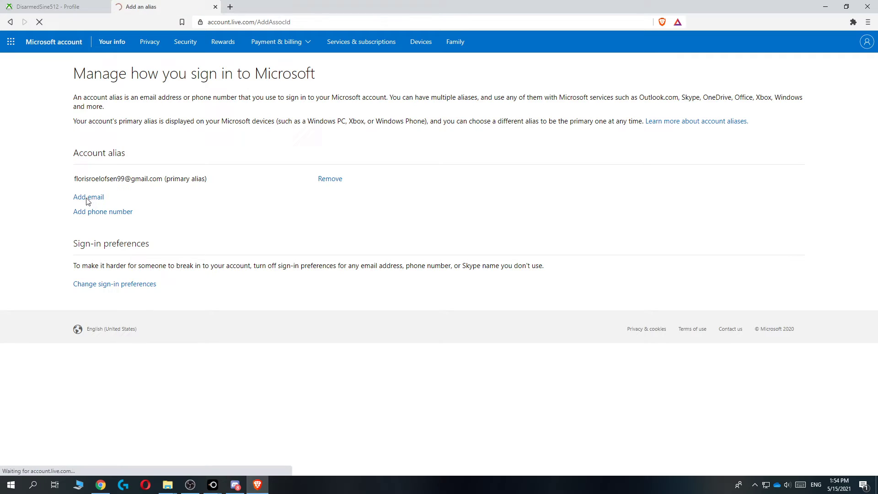
{"action": "left_click", "coordinate": [105, 143]}
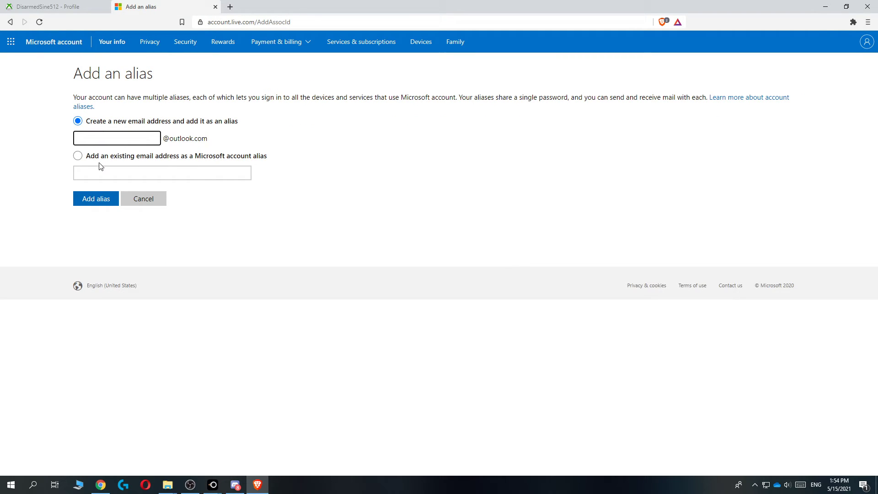
{"action": "left_click", "coordinate": [144, 199]}
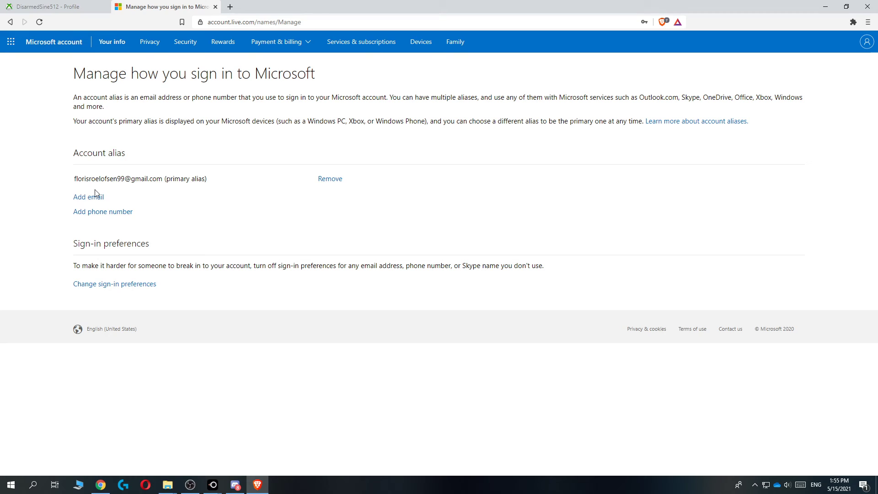
- Cancel the Add an alias form to return to Manage how you sign in to Microsoft
{"action": "left_click_drag", "start_coordinate": [228, 185], "coordinate": [79, 180]}
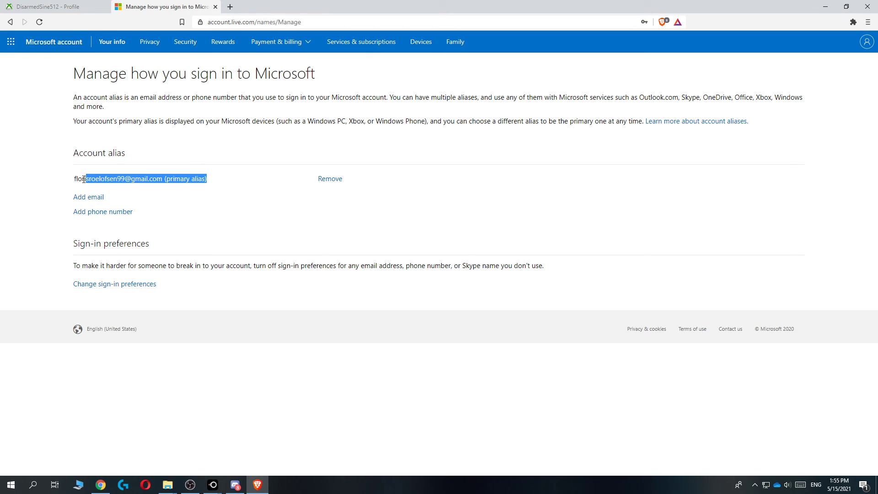
{"action": "left_click", "coordinate": [171, 167]}
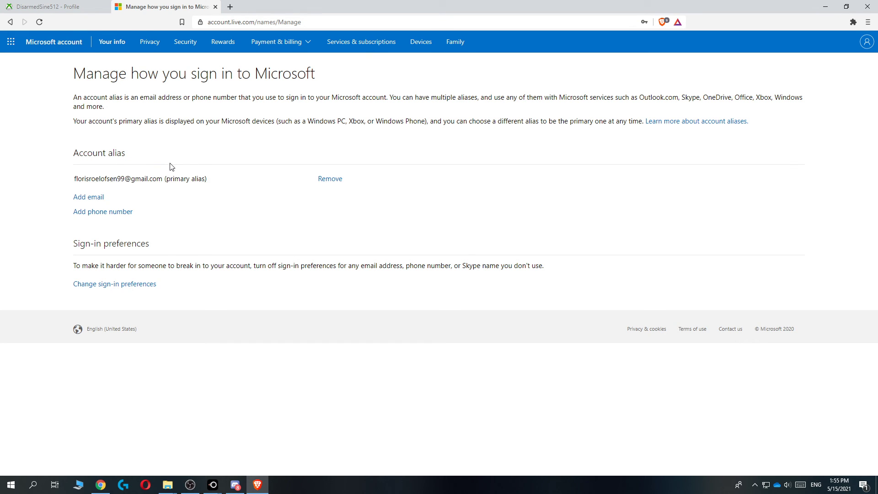